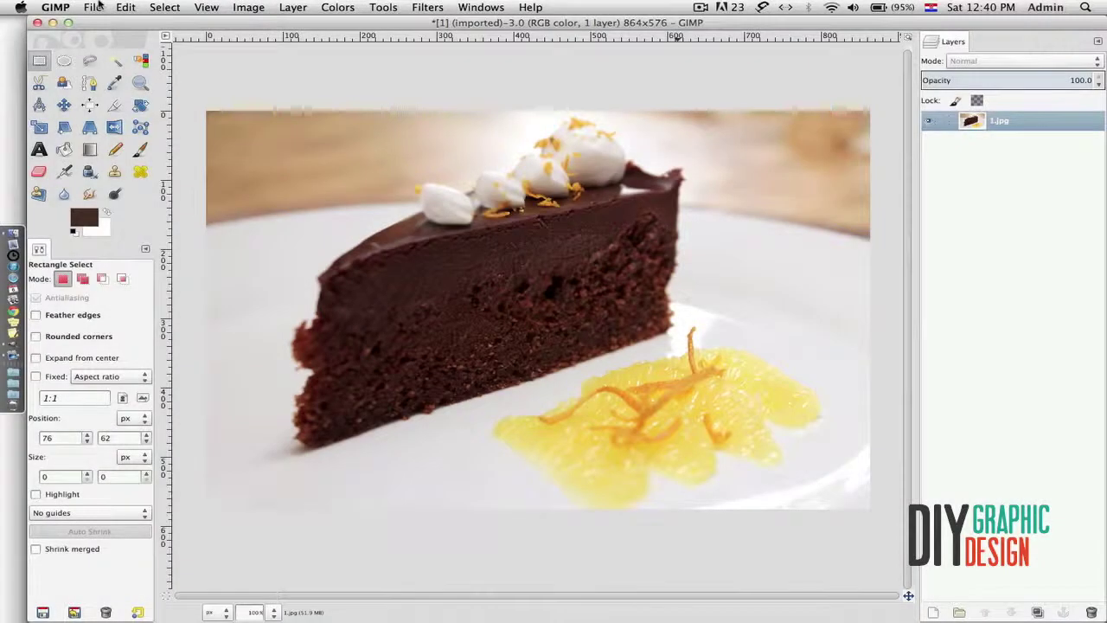
# Browse the File menu's Open Recent list, then the Edit and Select menus.
pyautogui.click(93, 7)
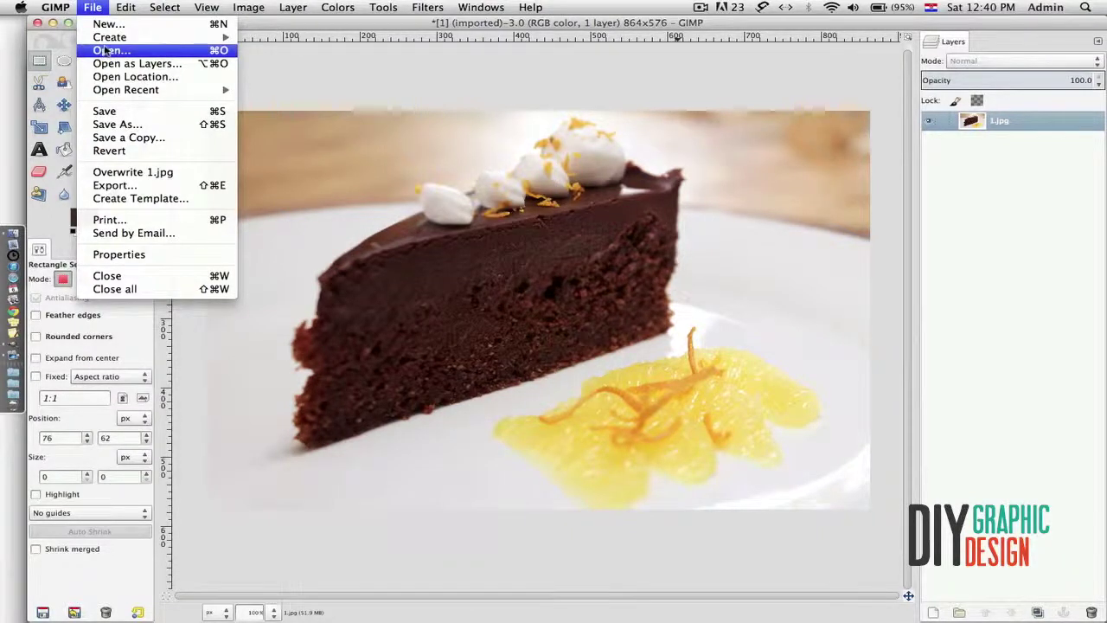
pyautogui.moveTo(112, 92)
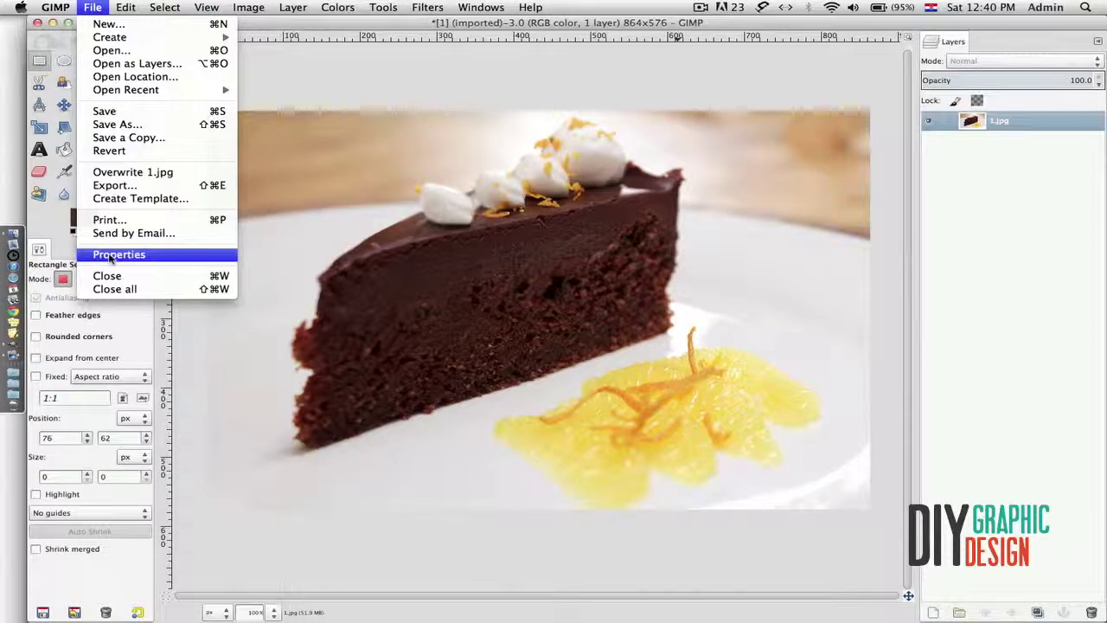
pyautogui.moveTo(123, 6)
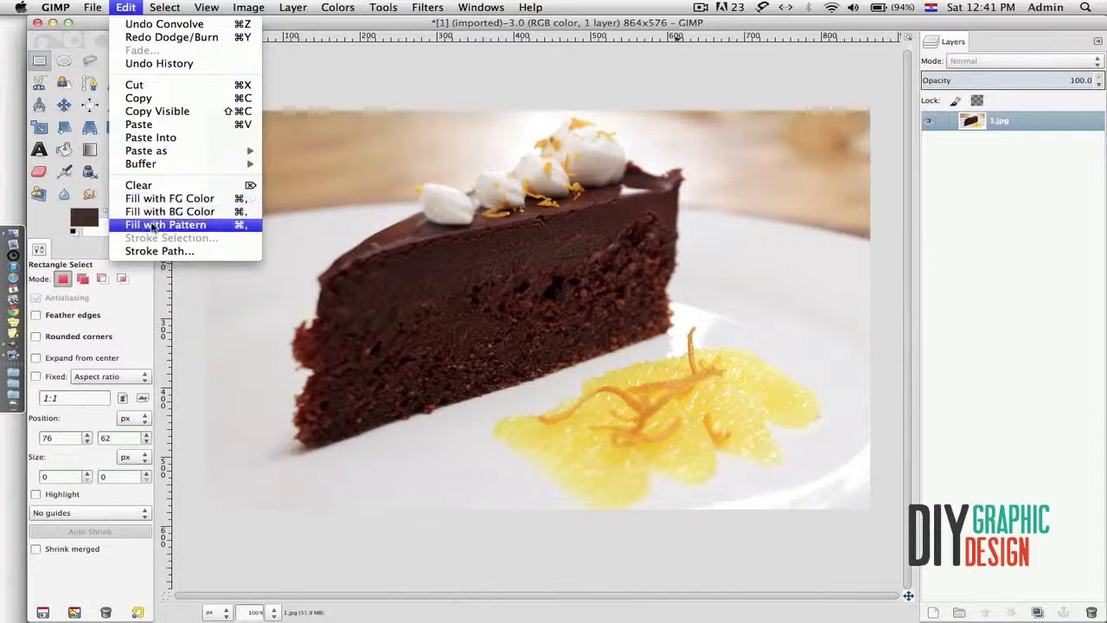
pyautogui.moveTo(165, 7)
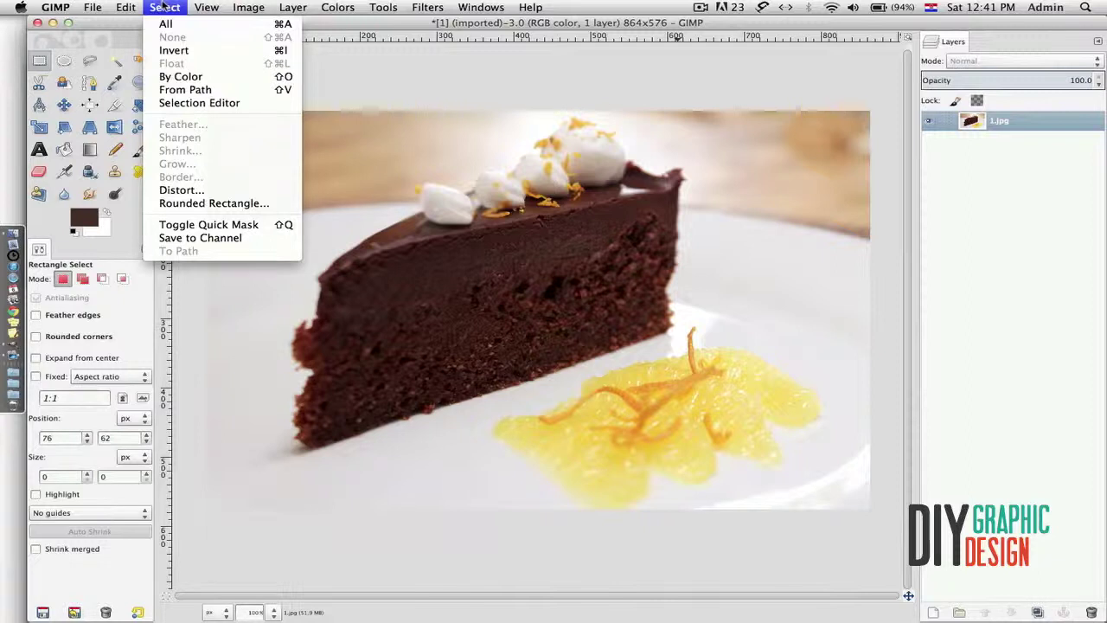
# Invert the empty selection, then draw an elliptical selection over the cake's middle.
pyautogui.click(173, 50)
pyautogui.click(65, 62)
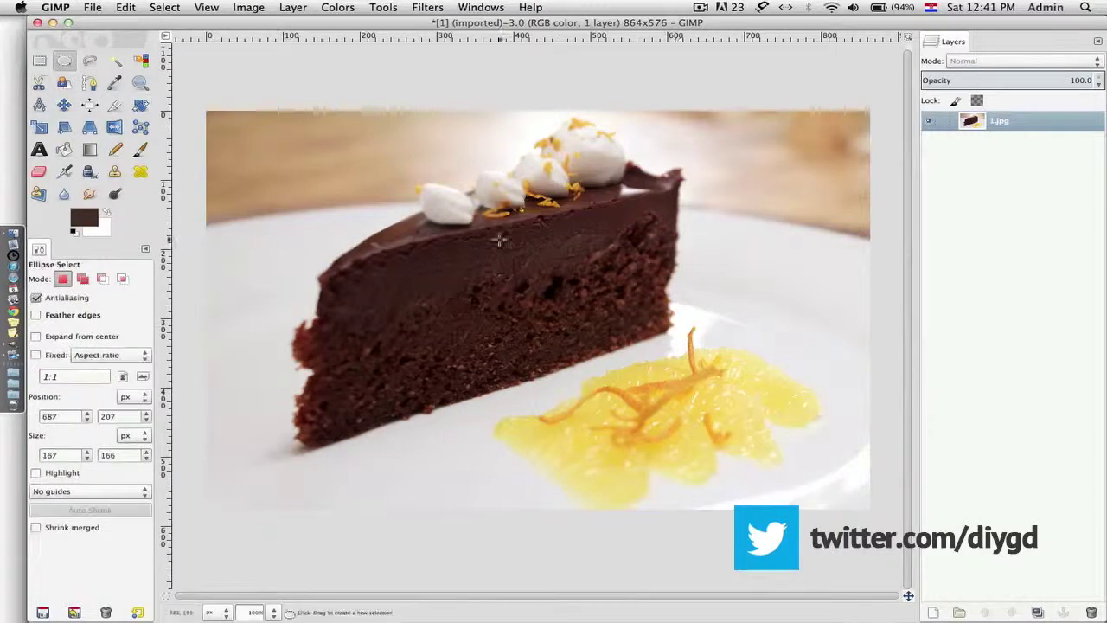
pyautogui.moveTo(444, 243); pyautogui.dragTo(653, 390)
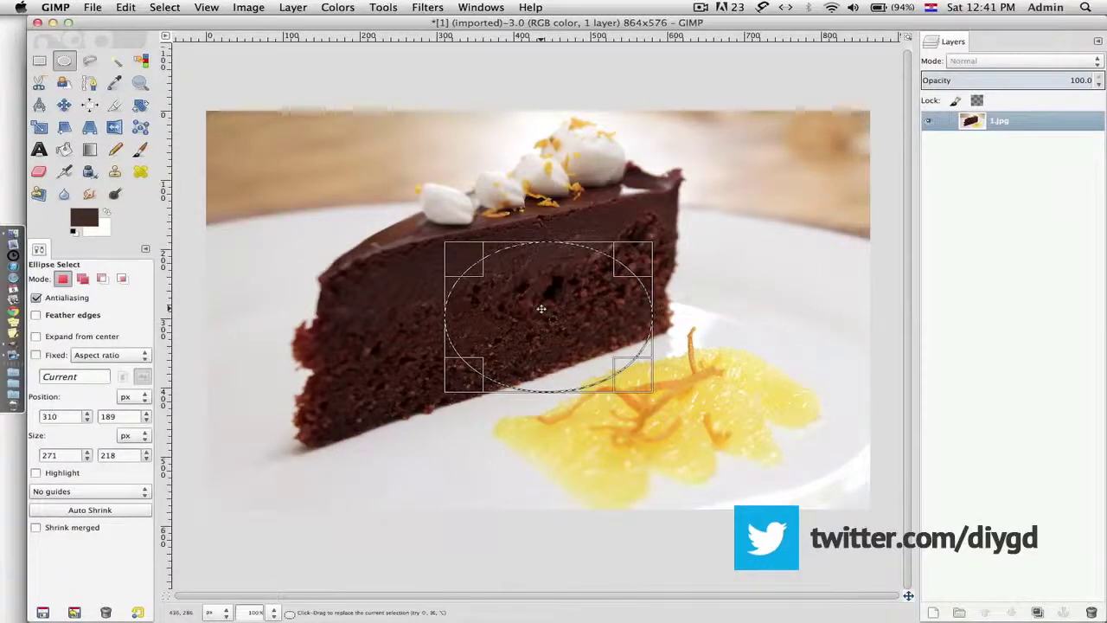
pyautogui.press('Return')
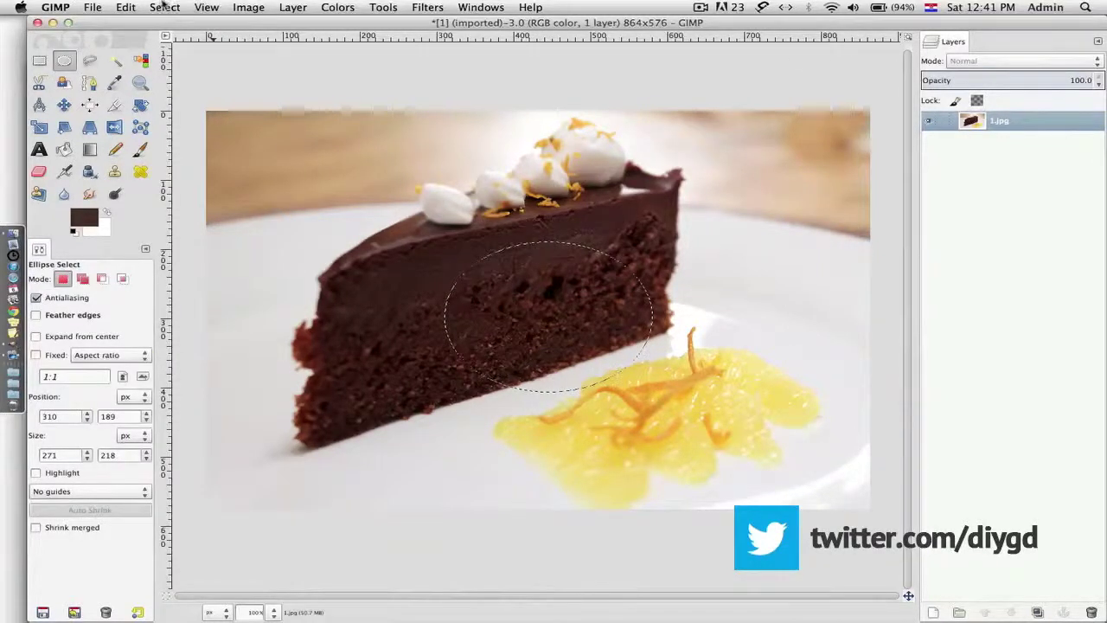
# Invert the oval selection, then clear all selection with Select > None.
pyautogui.click(164, 7)
pyautogui.click(169, 51)
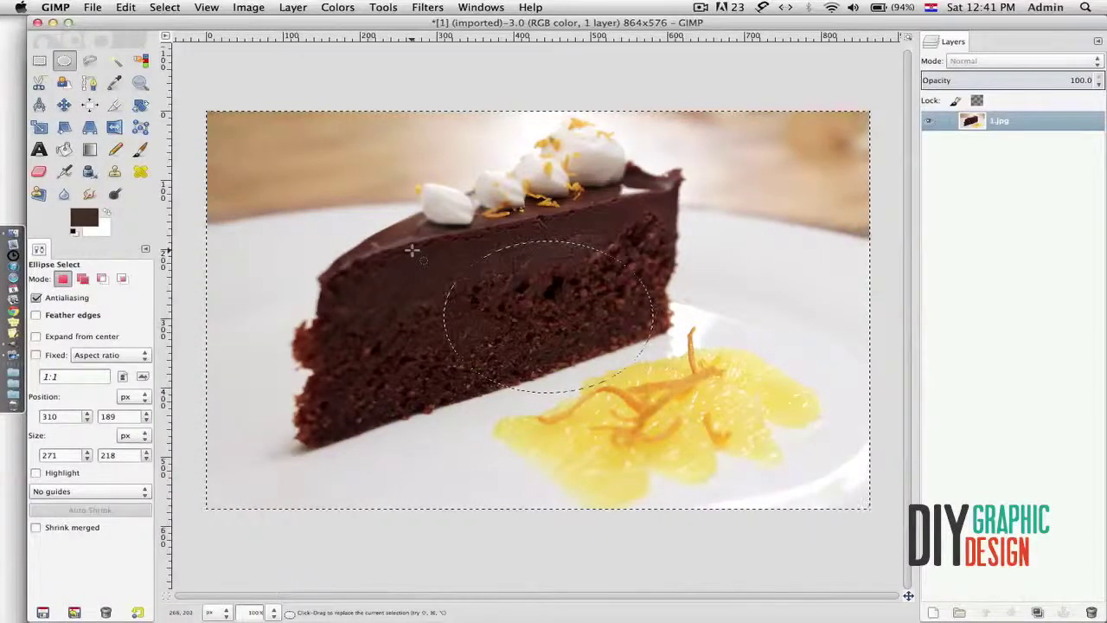
pyautogui.press('a')
pyautogui.press('e')
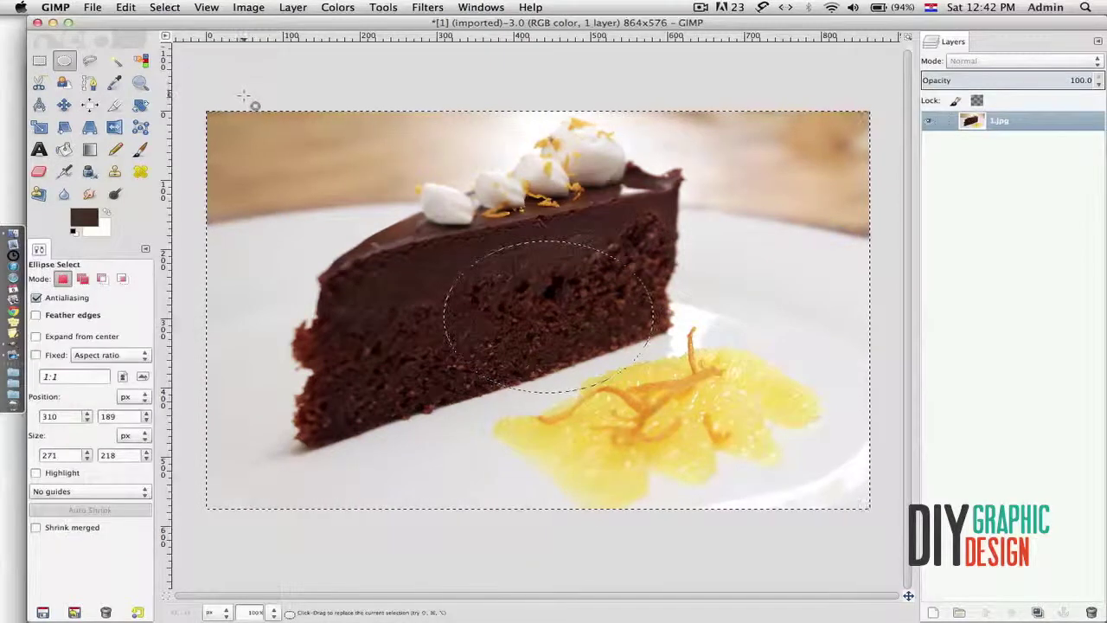
pyautogui.click(154, 7)
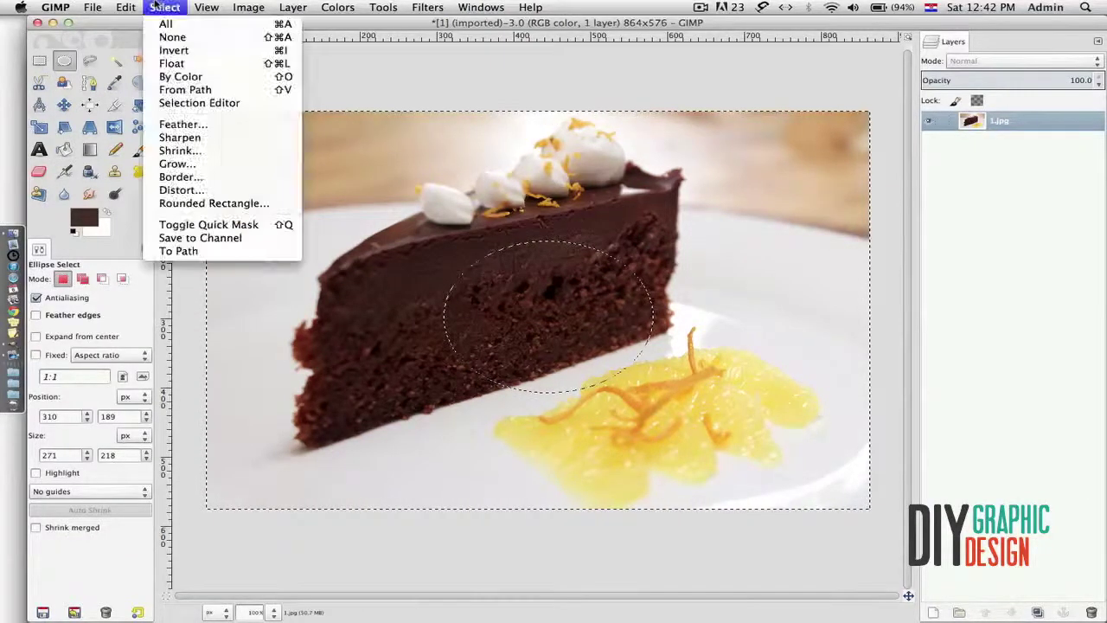
pyautogui.click(173, 38)
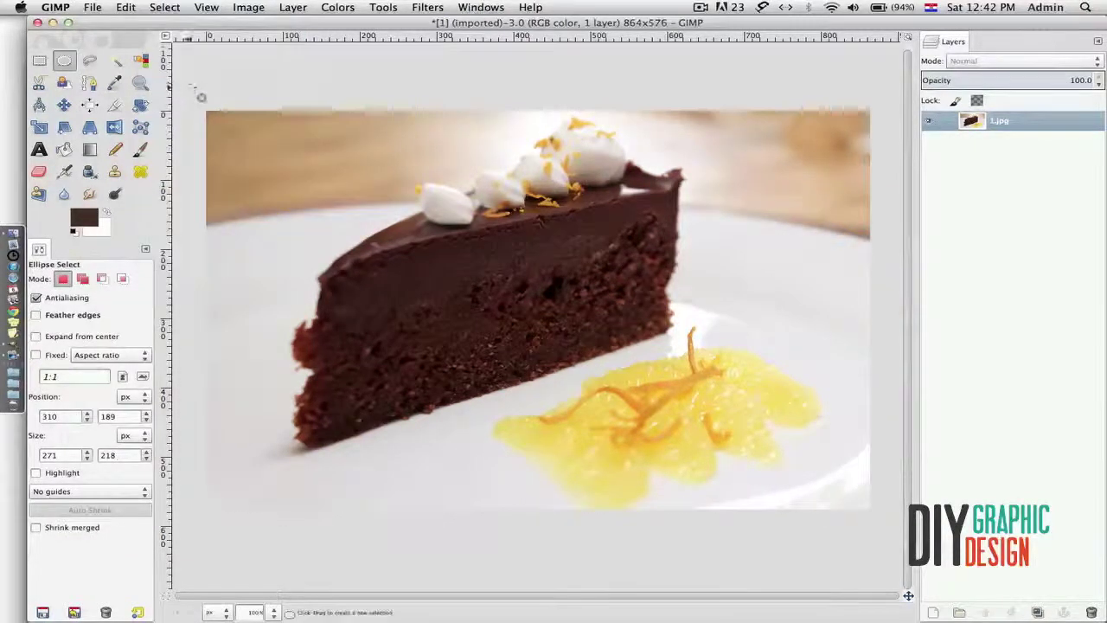
# Turn View > Show Layer Boundary on, then back off.
pyautogui.click(207, 7)
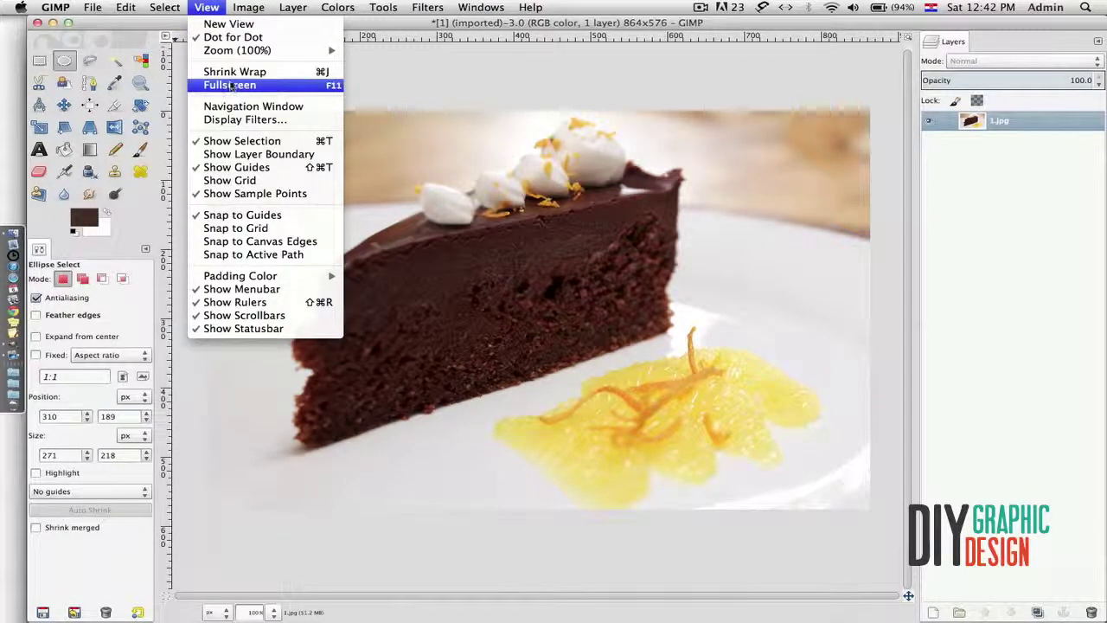
pyautogui.click(197, 159)
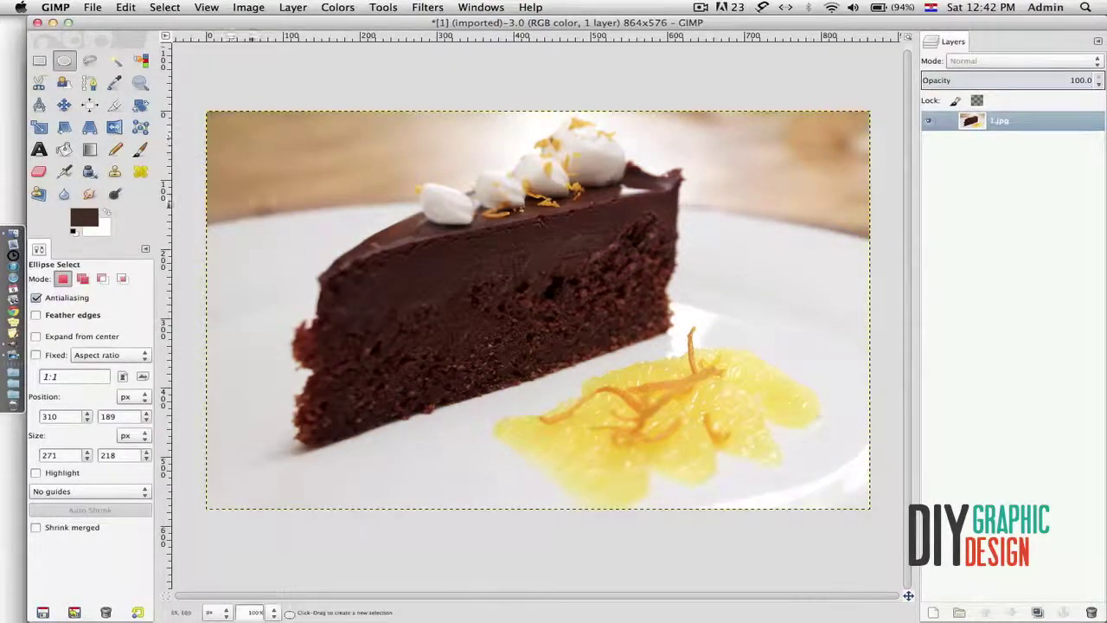
pyautogui.click(206, 7)
pyautogui.click(209, 156)
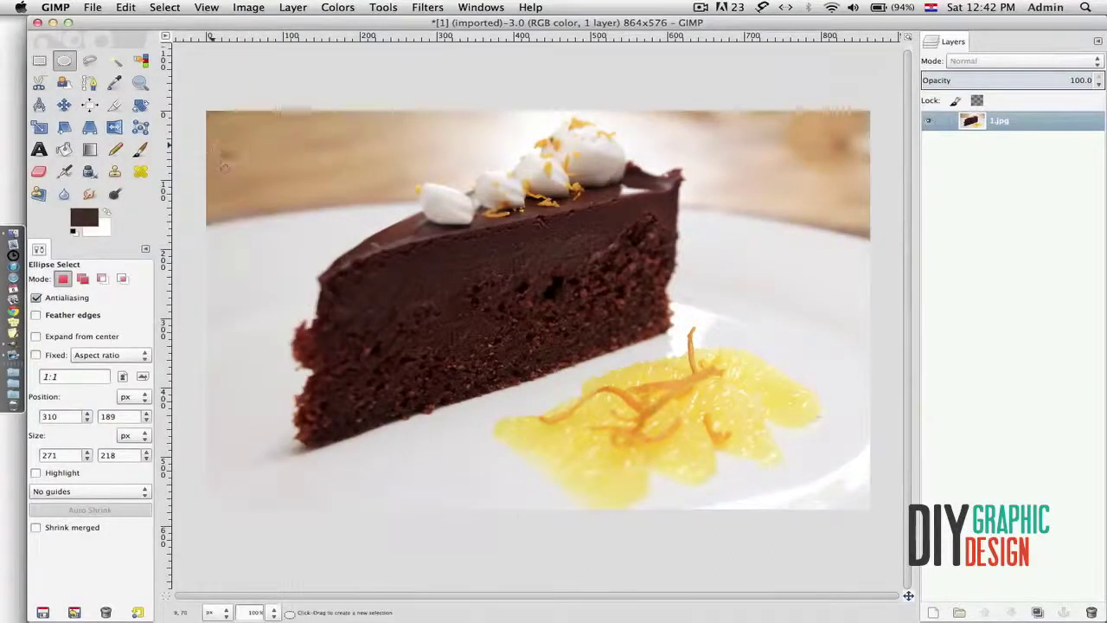
pyautogui.click(249, 8)
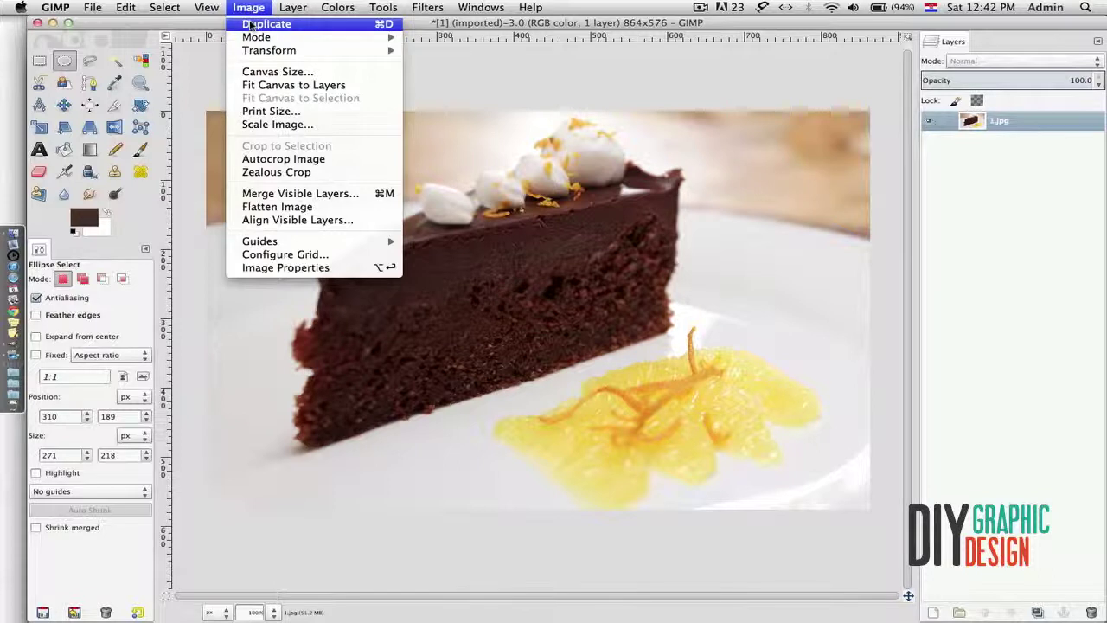
# Look through Image > Mode and the Layer menu's submenus, closing them without changes.
pyautogui.moveTo(256, 39)
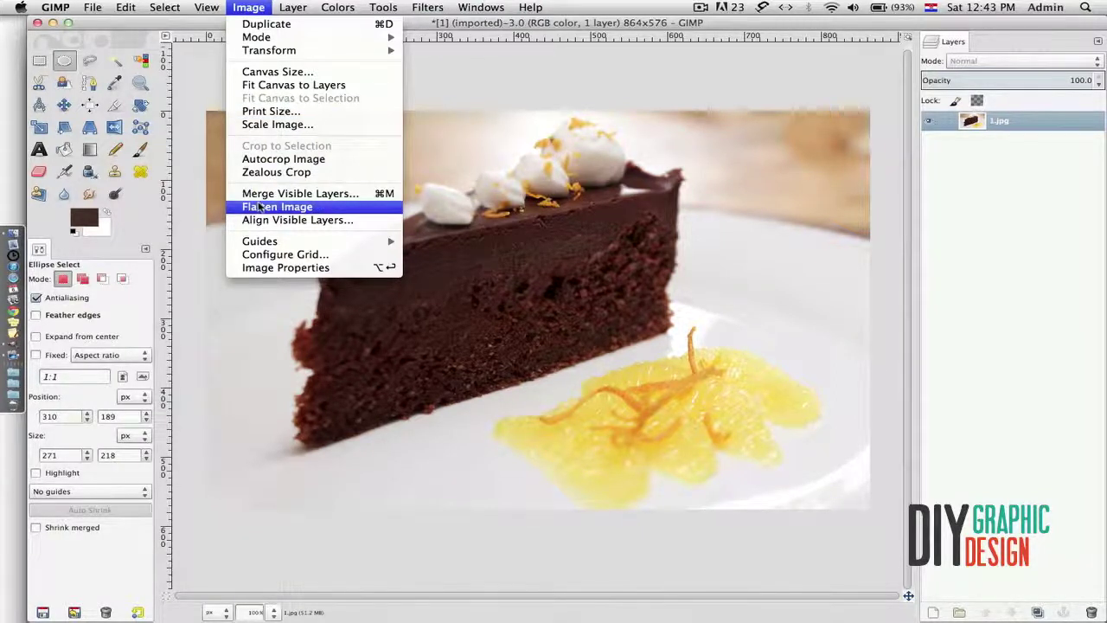
pyautogui.moveTo(293, 7)
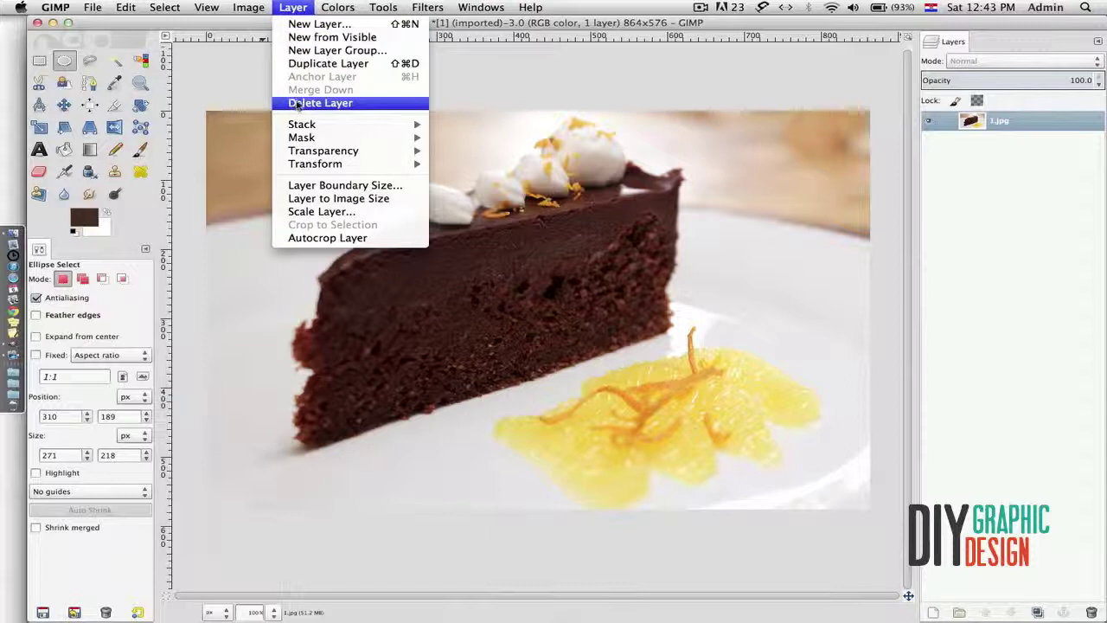
pyautogui.moveTo(296, 151)
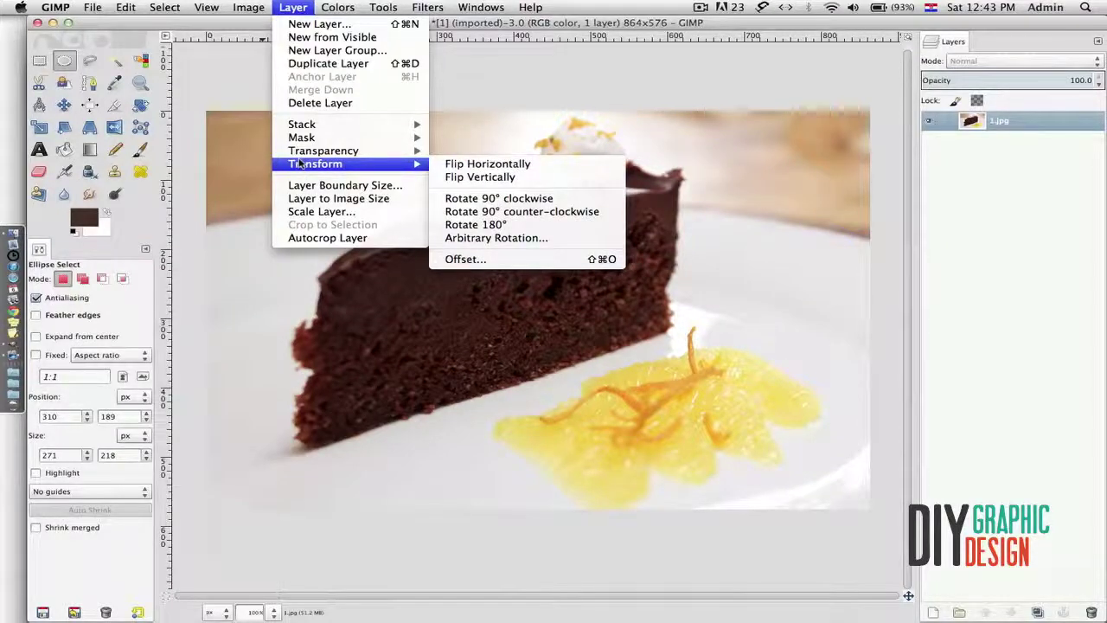
pyautogui.click(294, 7)
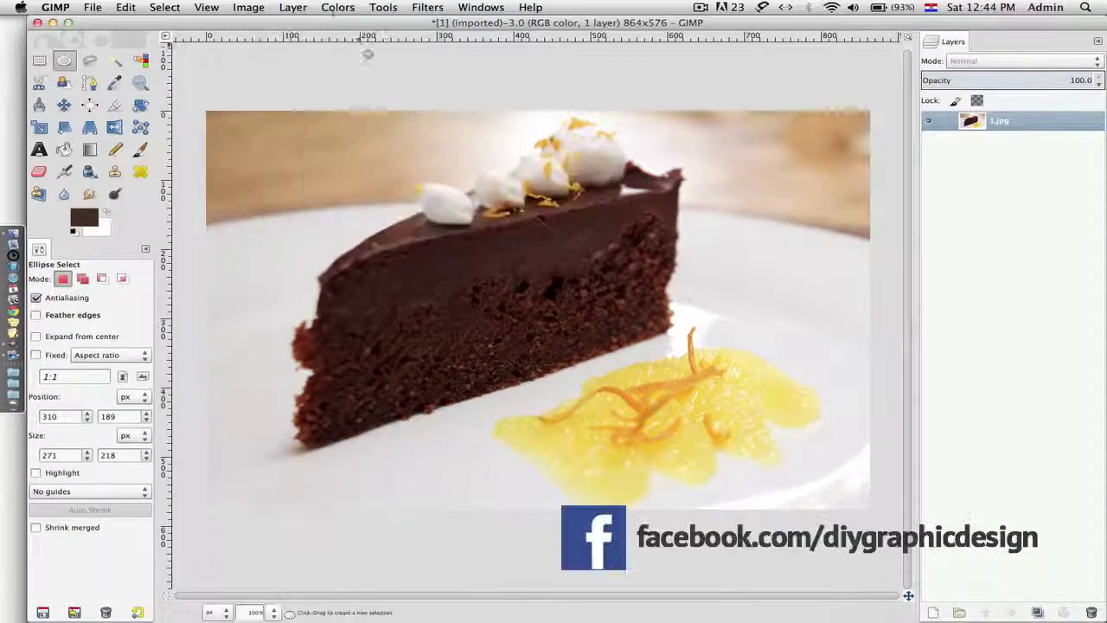
# Try Color Balance and discard it, then darken the midtones slightly with Levels.
pyautogui.click(333, 6)
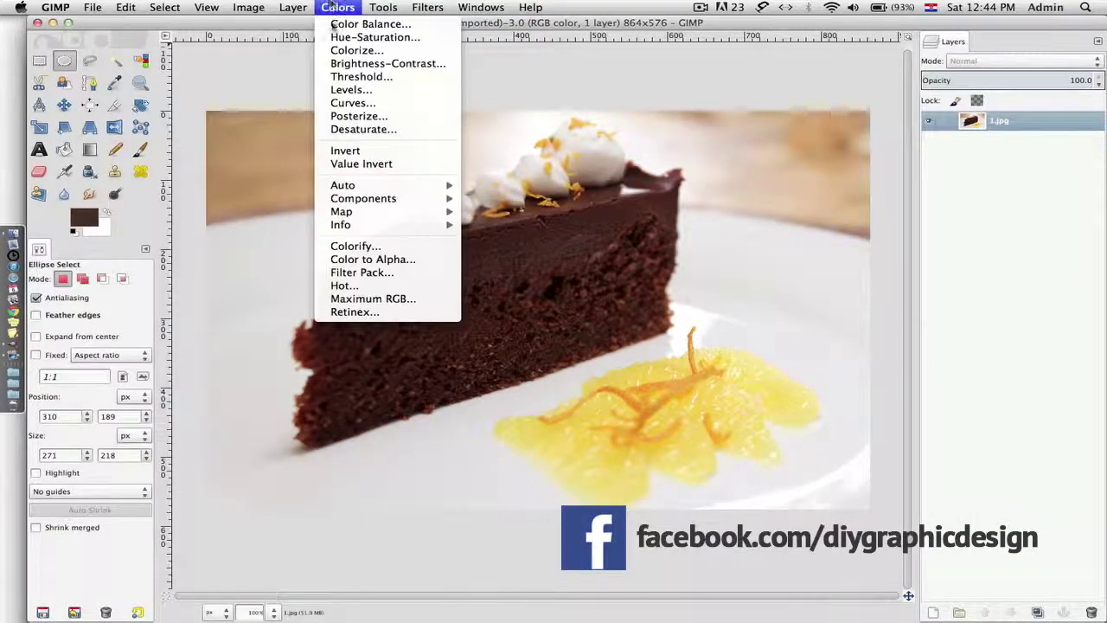
pyautogui.click(363, 23)
pyautogui.moveTo(205, 322); pyautogui.dragTo(187, 338)
pyautogui.click(254, 437)
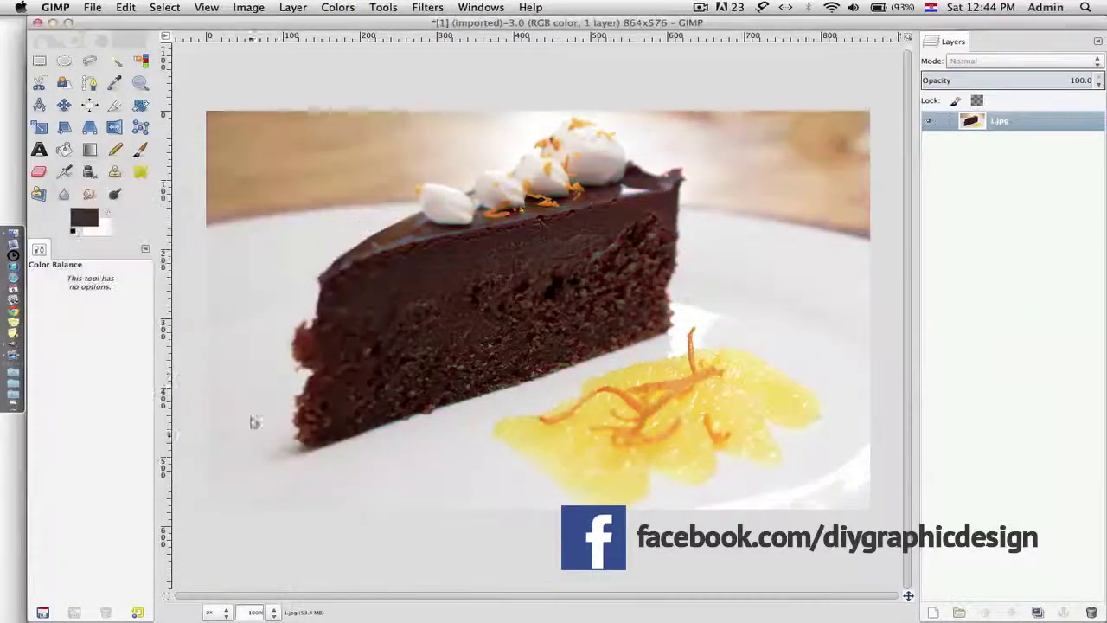
pyautogui.click(337, 7)
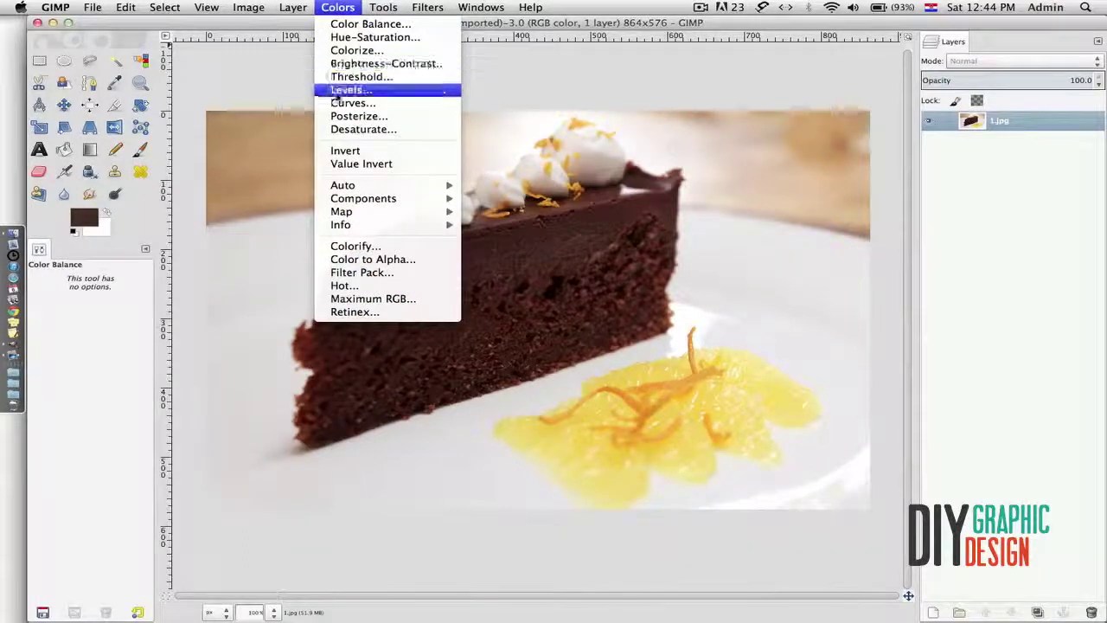
pyautogui.click(346, 89)
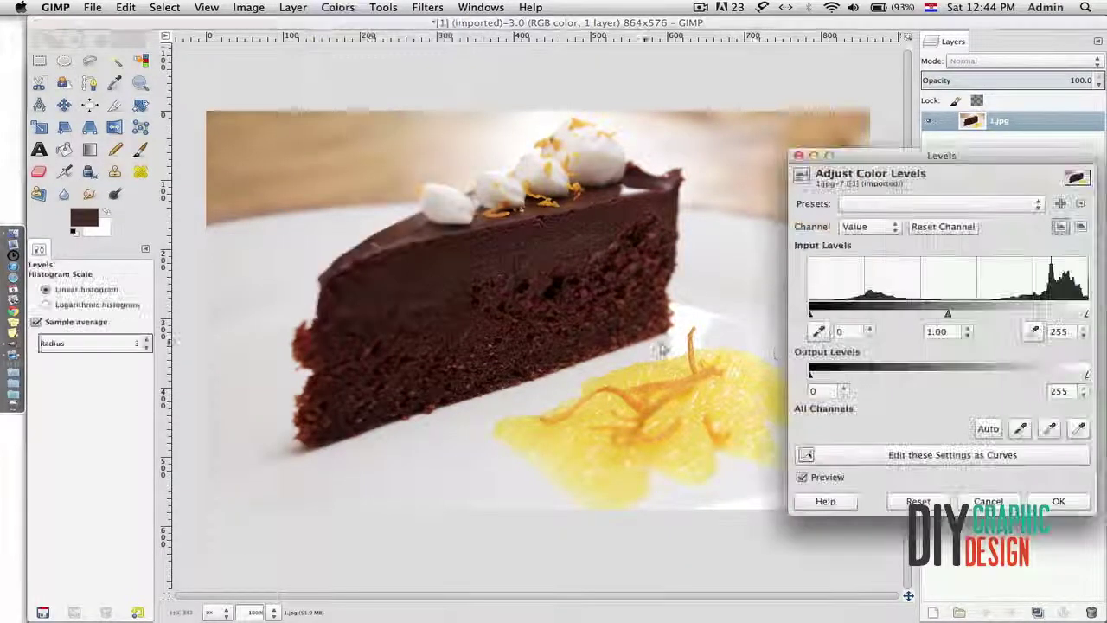
pyautogui.moveTo(948, 313)
pyautogui.mouseDown()
pyautogui.moveTo(932, 315)
pyautogui.moveTo(965, 316)
pyautogui.mouseUp()
pyautogui.click(1058, 500)
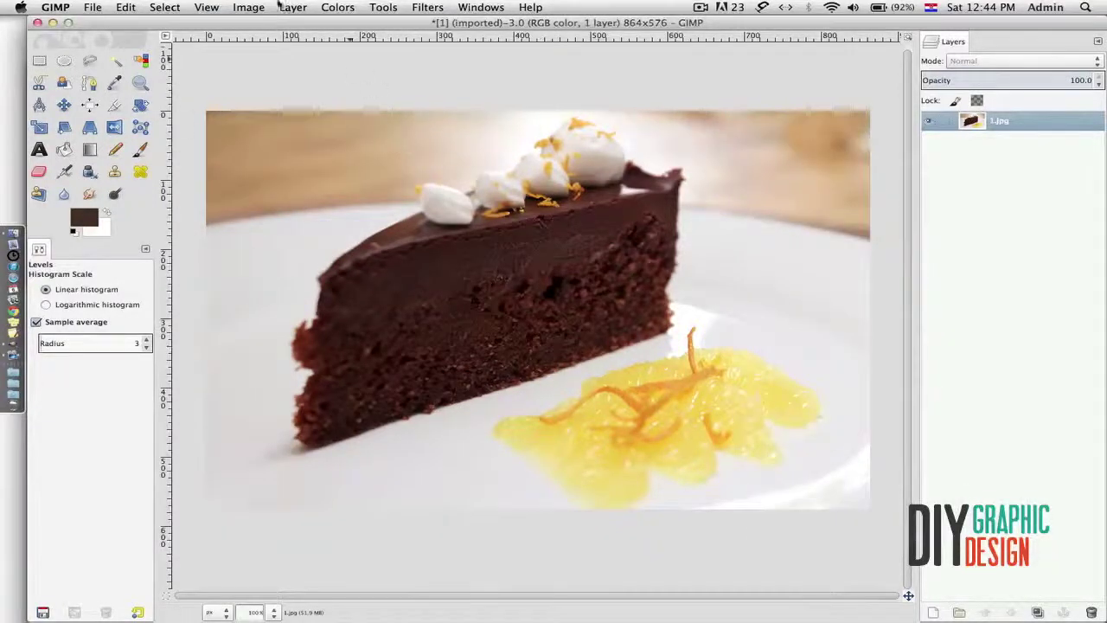
# Brighten the photo with a lifted Curves adjustment, then invert the colours and undo.
pyautogui.click(337, 7)
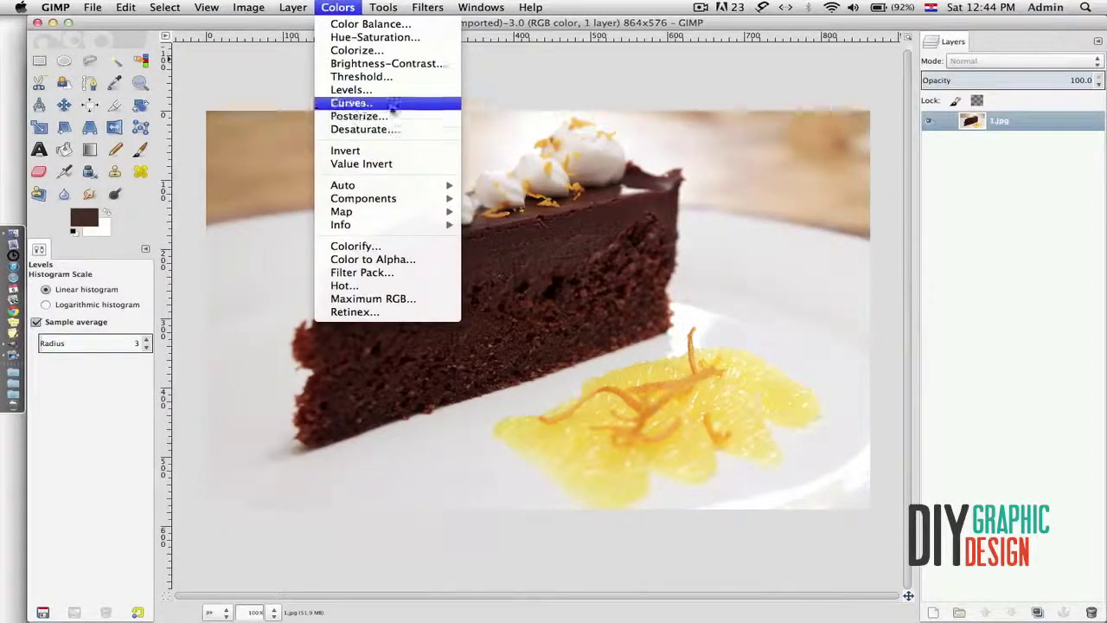
pyautogui.click(354, 103)
pyautogui.moveTo(269, 227); pyautogui.dragTo(258, 218)
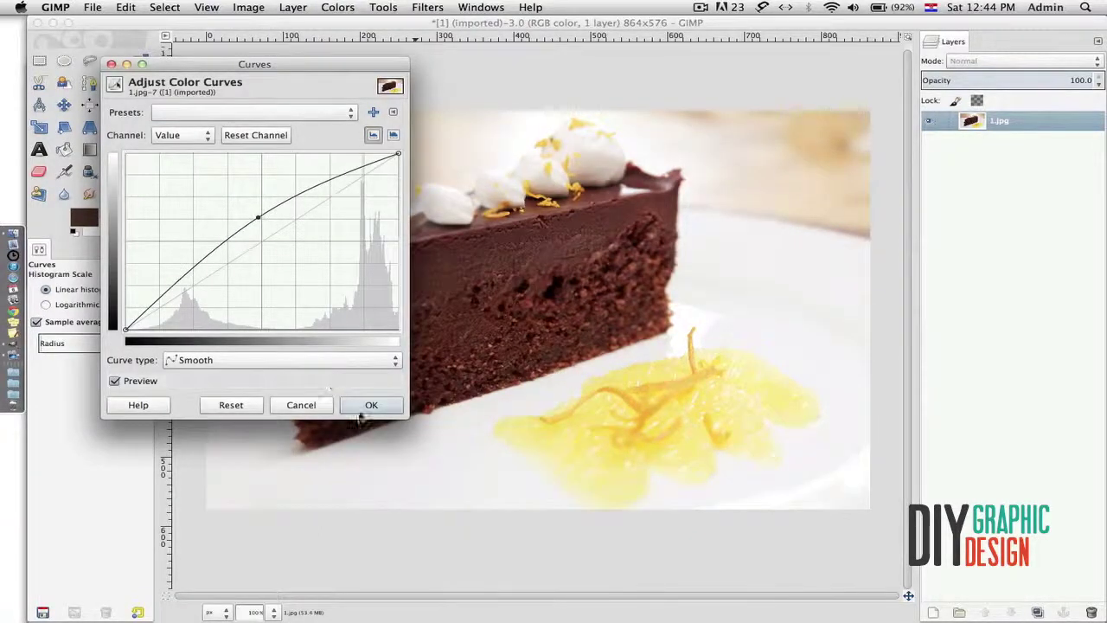
pyautogui.click(365, 408)
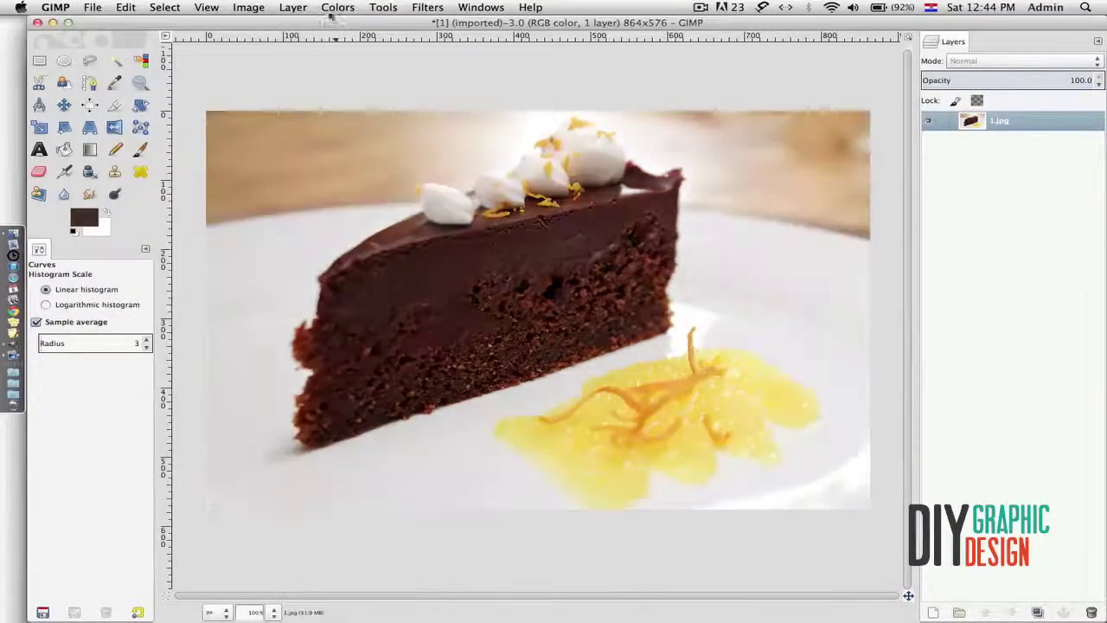
pyautogui.click(336, 8)
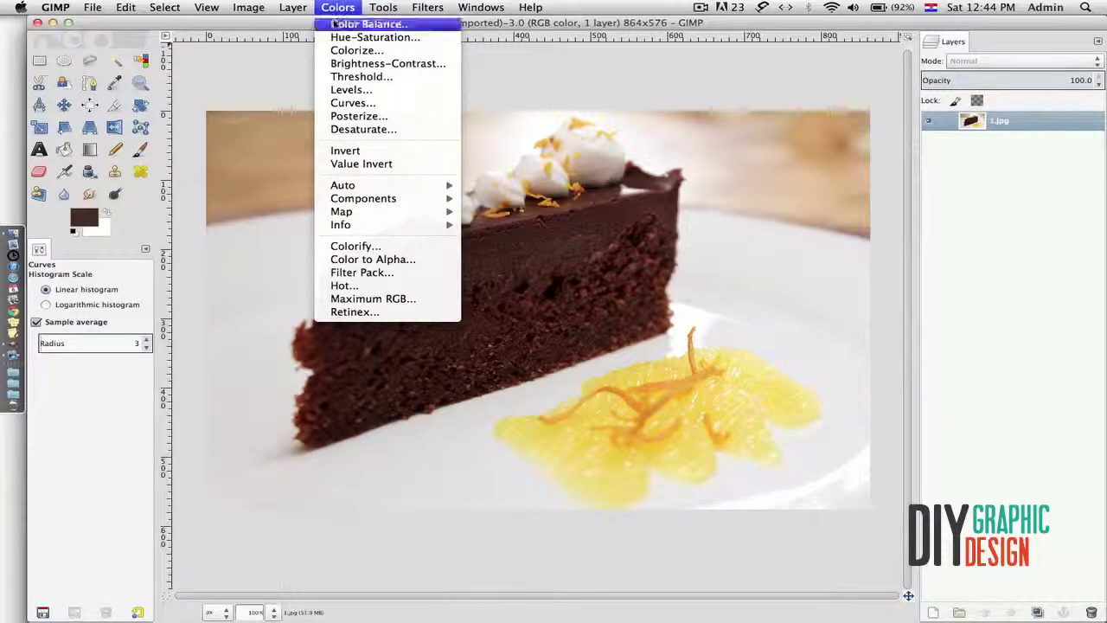
pyautogui.click(344, 150)
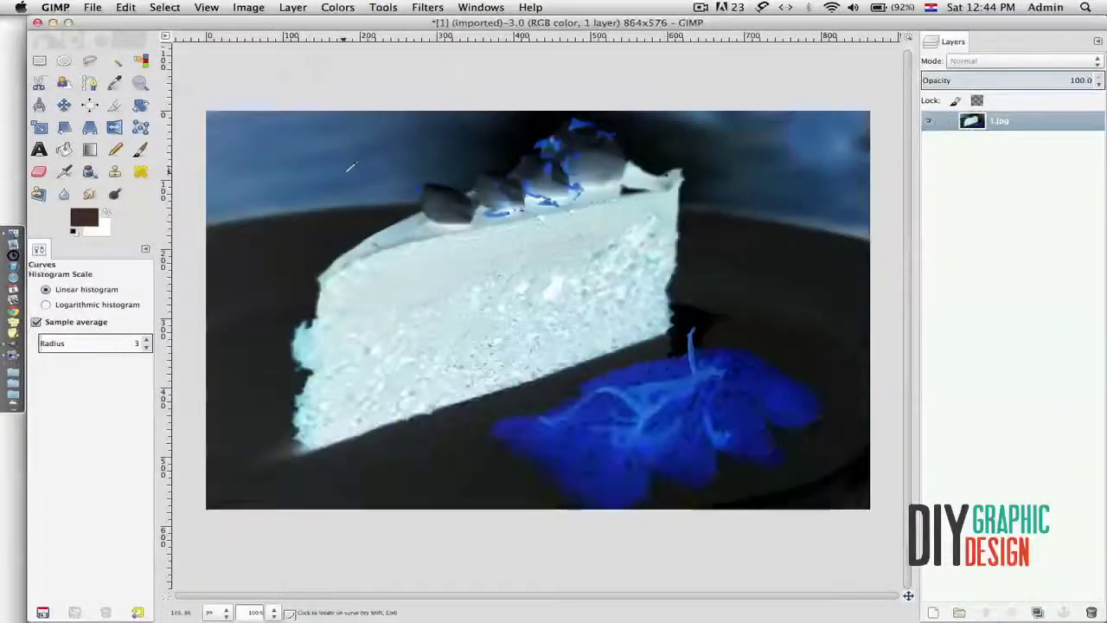
pyautogui.hotkey('ctrl', 'z')
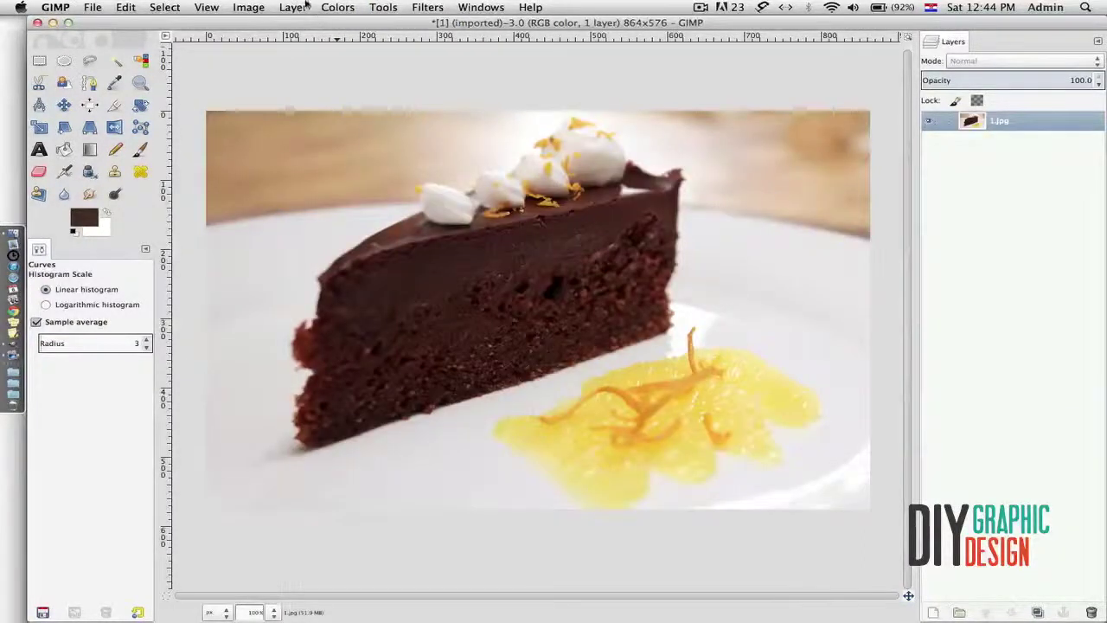
# Apply Colors > Auto > White Balance, then open Desaturate and cancel it.
pyautogui.click(337, 7)
pyautogui.moveTo(424, 187)
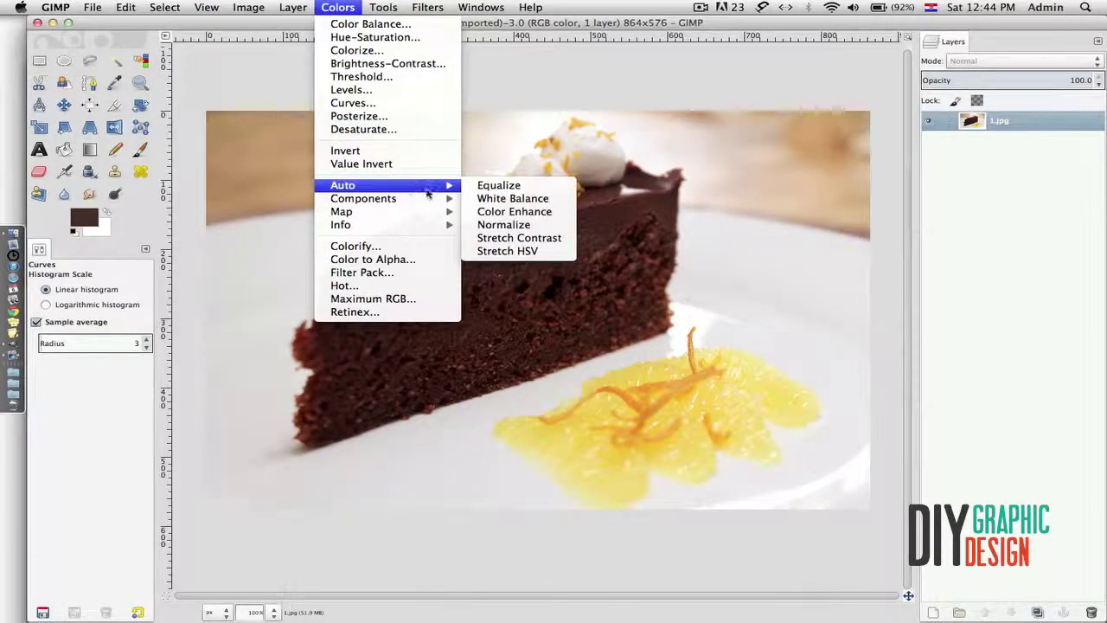
pyautogui.click(510, 198)
pyautogui.click(337, 7)
pyautogui.click(356, 130)
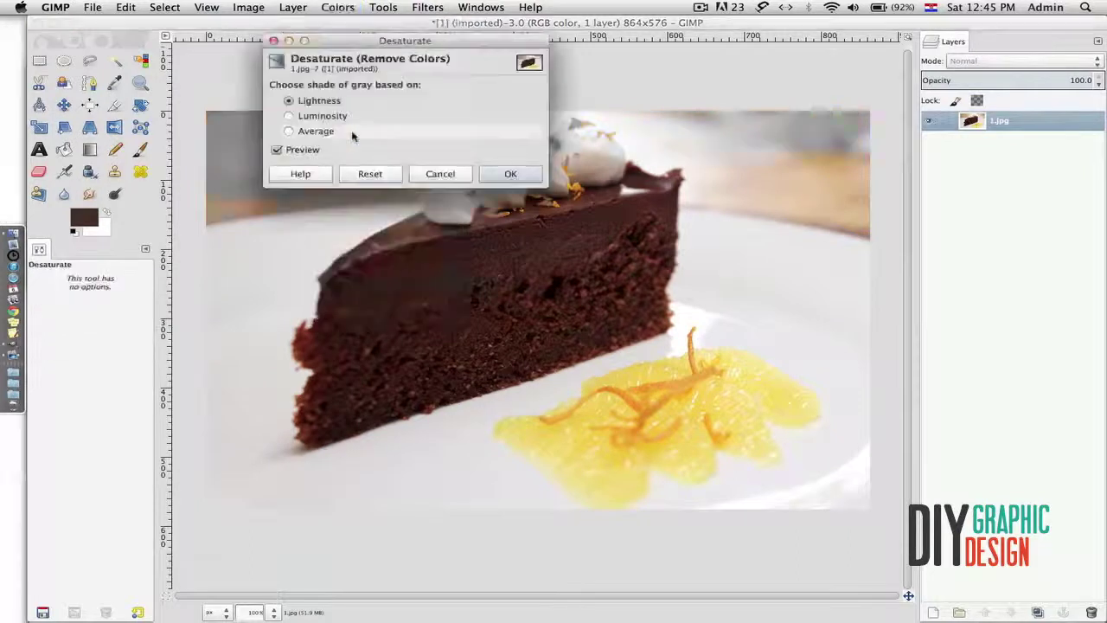
pyautogui.click(439, 174)
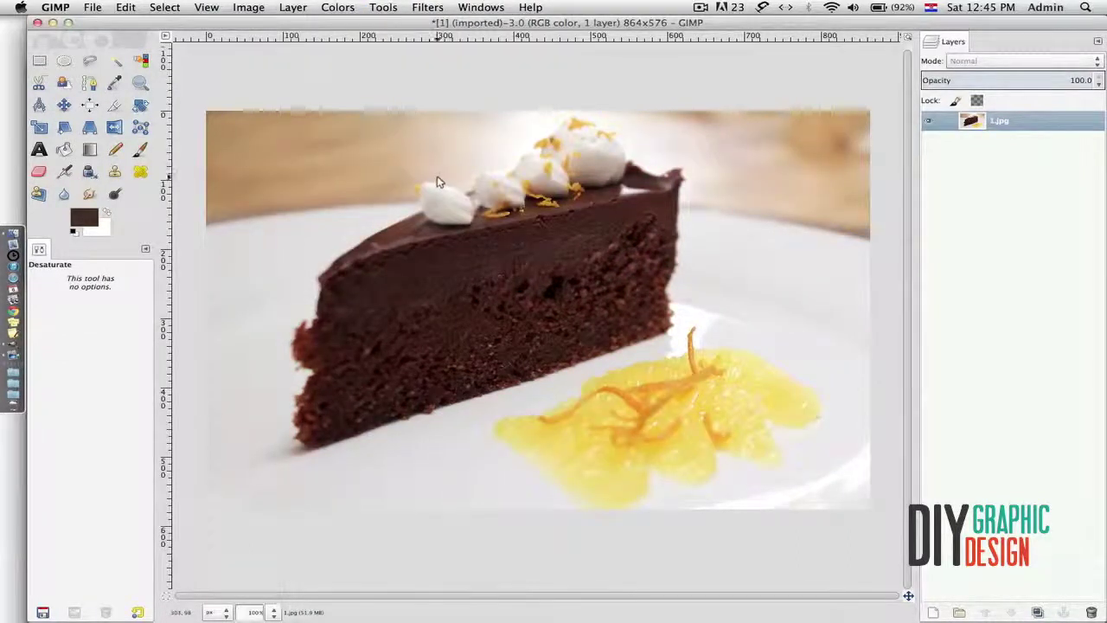
pyautogui.click(383, 7)
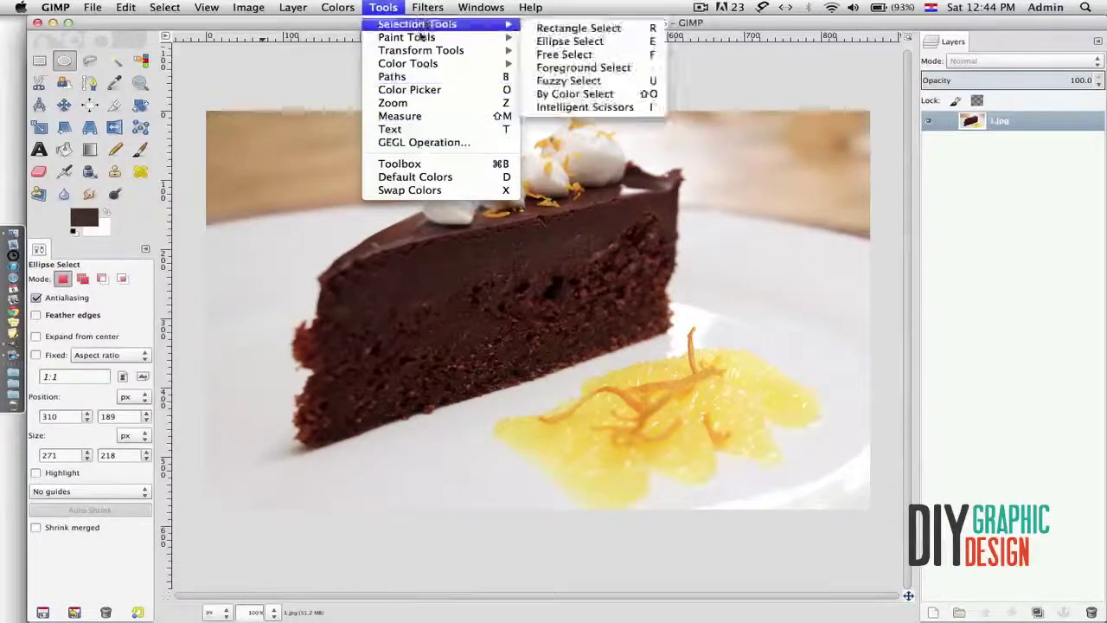
pyautogui.moveTo(431, 6)
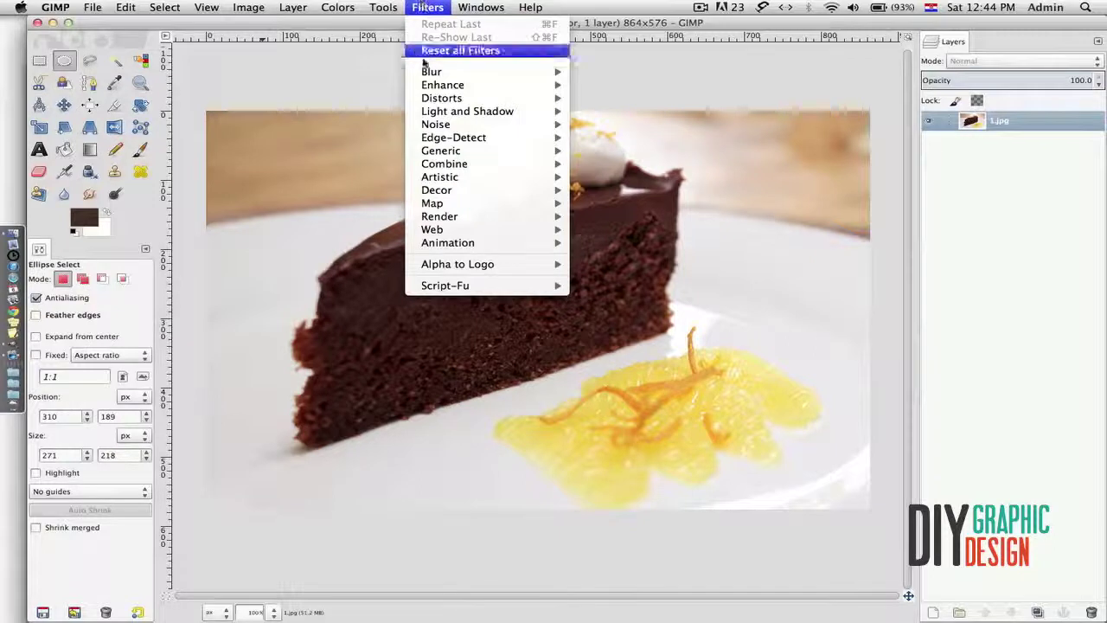
pyautogui.moveTo(422, 75)
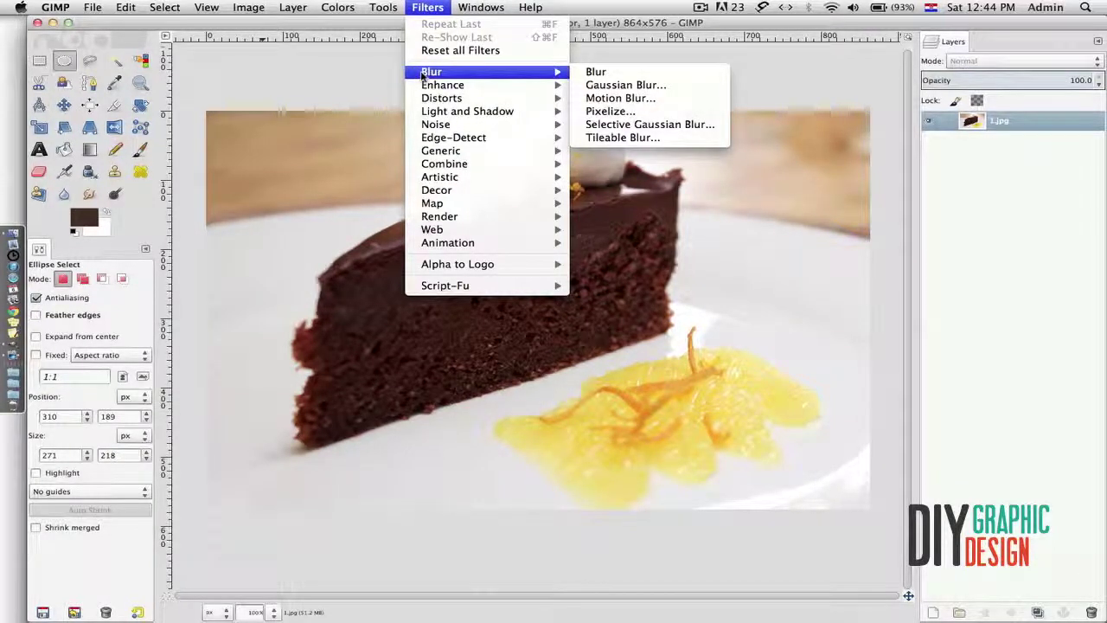
pyautogui.click(605, 86)
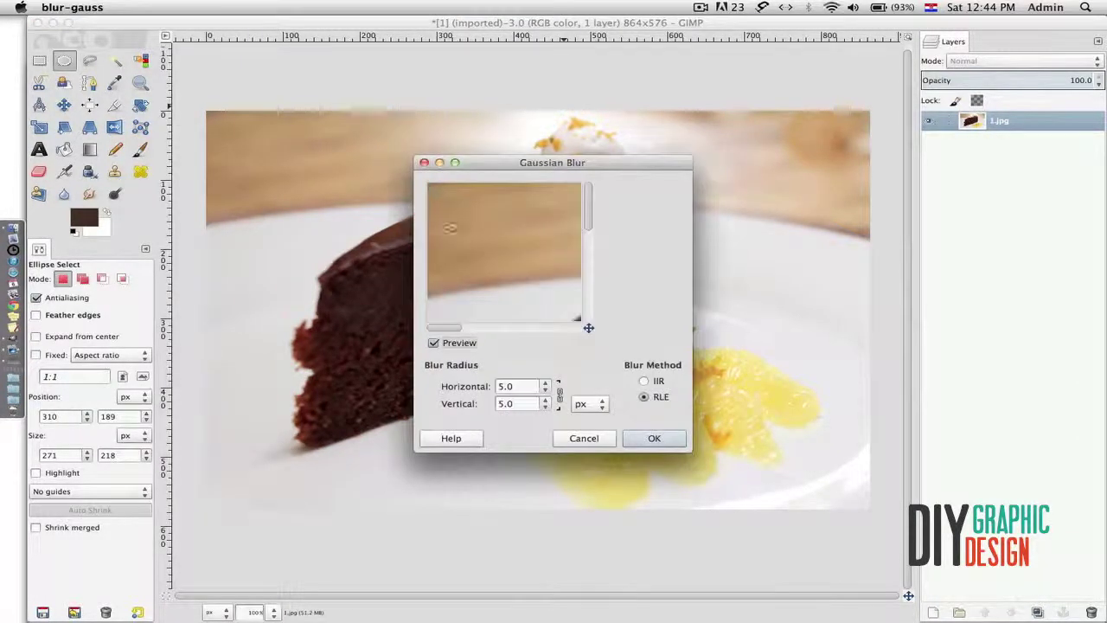
pyautogui.moveTo(515, 386); pyautogui.dragTo(499, 385)
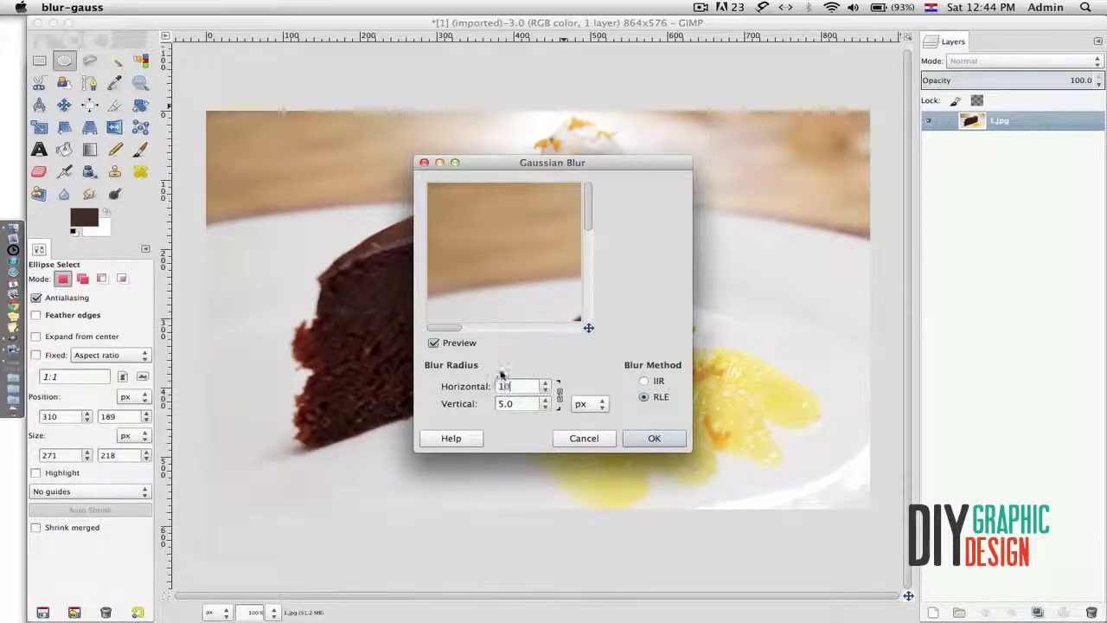
pyautogui.click(654, 438)
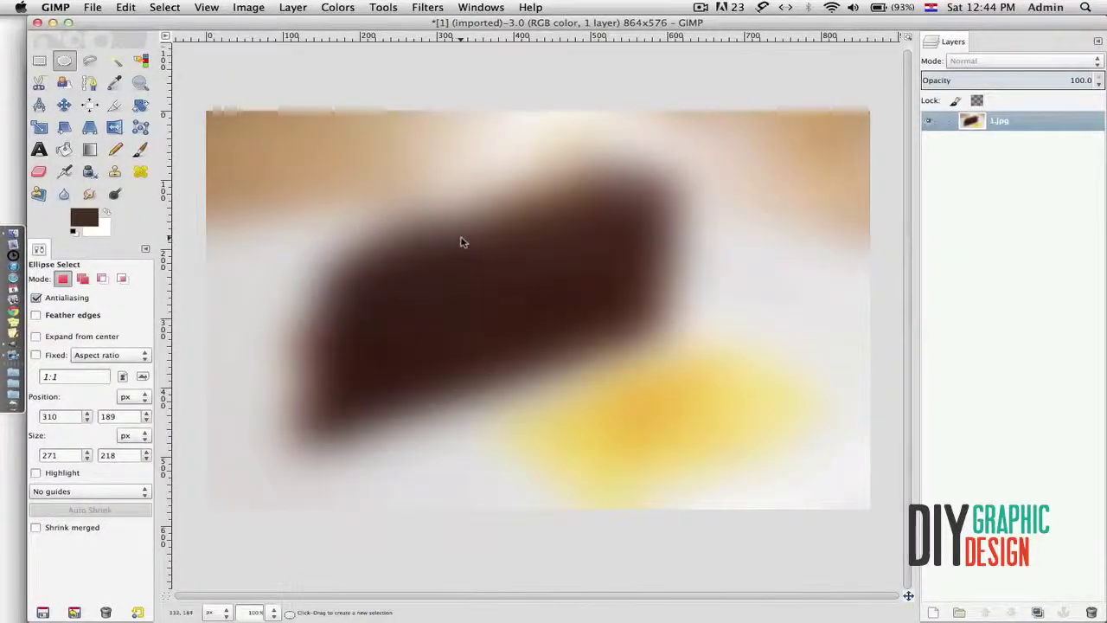
pyautogui.press('super+z')
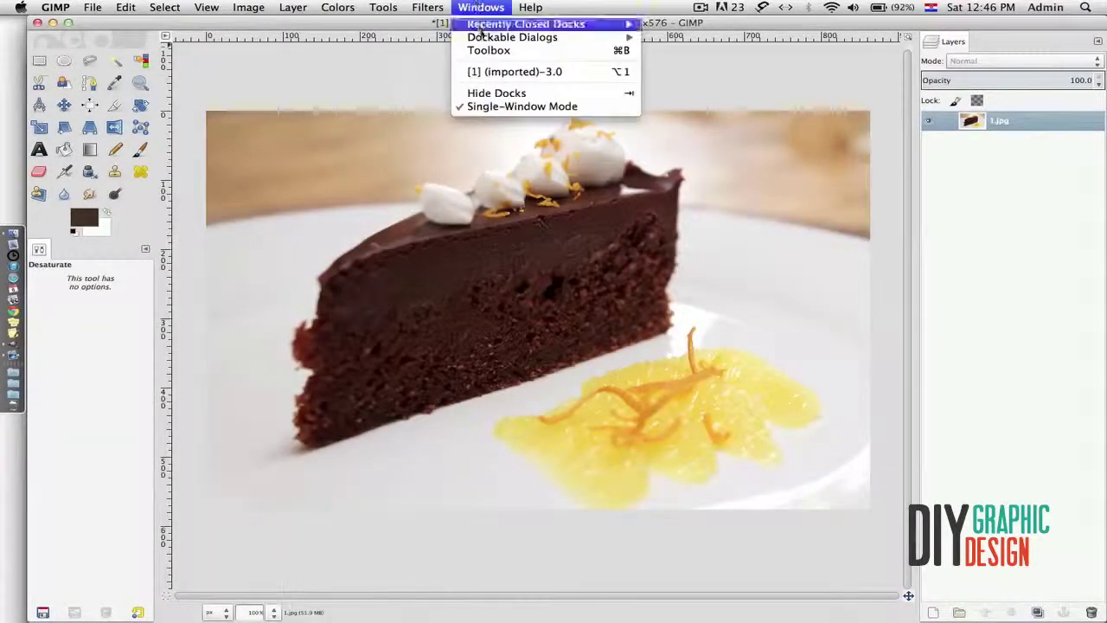
# Dock the Channels dialog beside Layers, then bring up the dock's Add Tab submenu.
pyautogui.moveTo(537, 38)
pyautogui.click(481, 7)
pyautogui.click(481, 7)
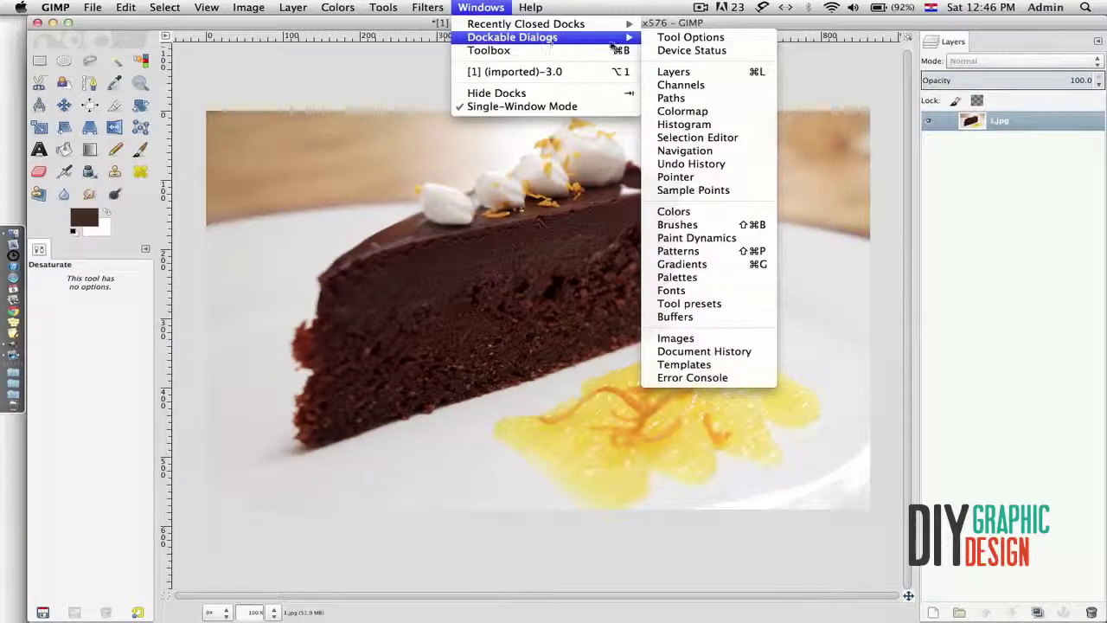
pyautogui.click(704, 85)
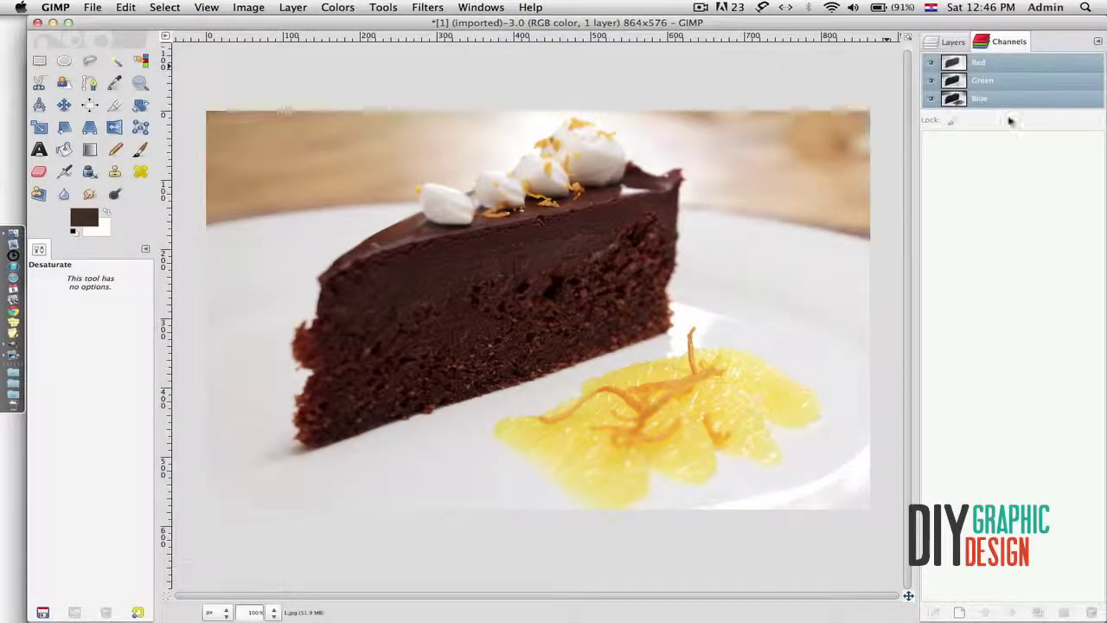
pyautogui.click(1097, 41)
pyautogui.moveTo(1017, 67)
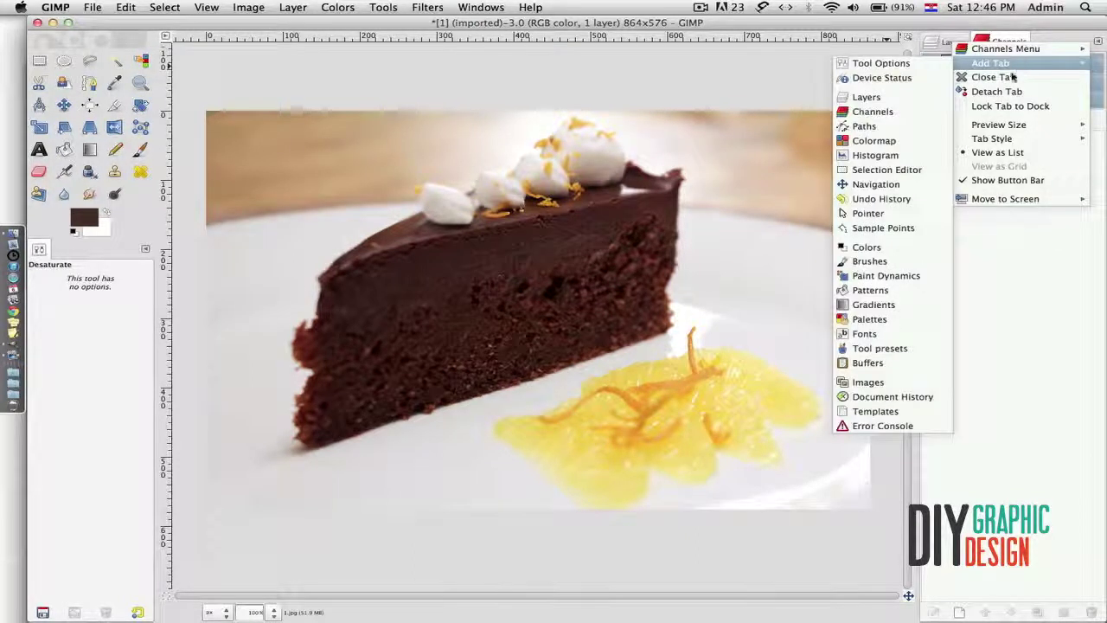